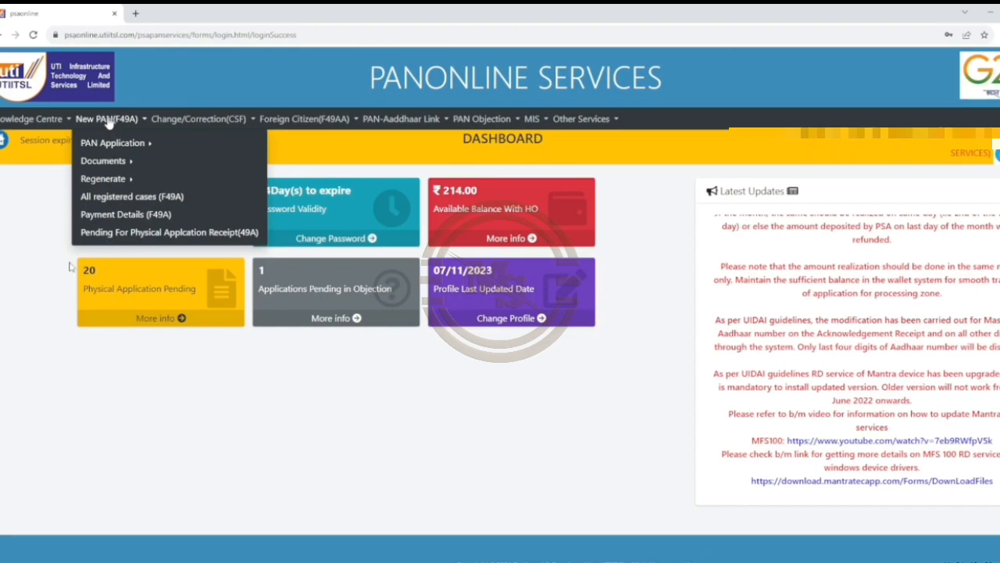
# Show the New PAN (F49A) > PAN Application options, including Application for Allotment of PAN.
pyautogui.moveTo(83, 147)
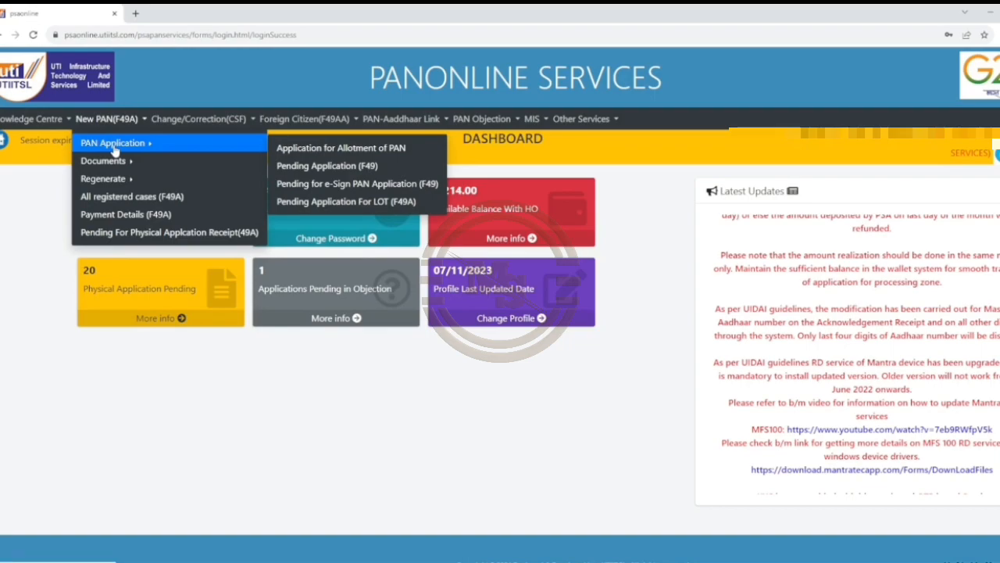
# Start an Application for Allotment of PAN in Digital Mode with Aadhaar e-KYC/e-Signature.
pyautogui.click(348, 149)
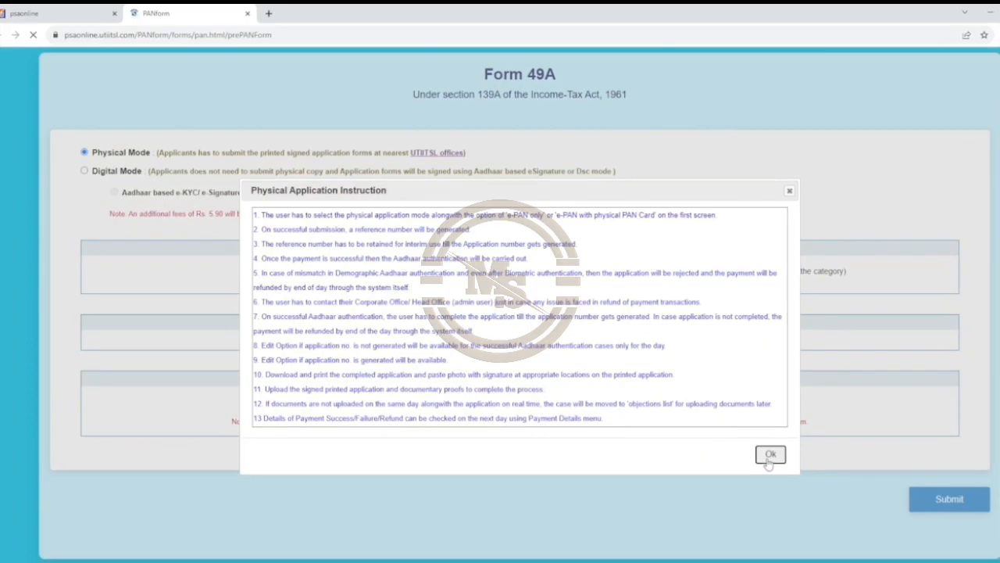
pyautogui.click(770, 458)
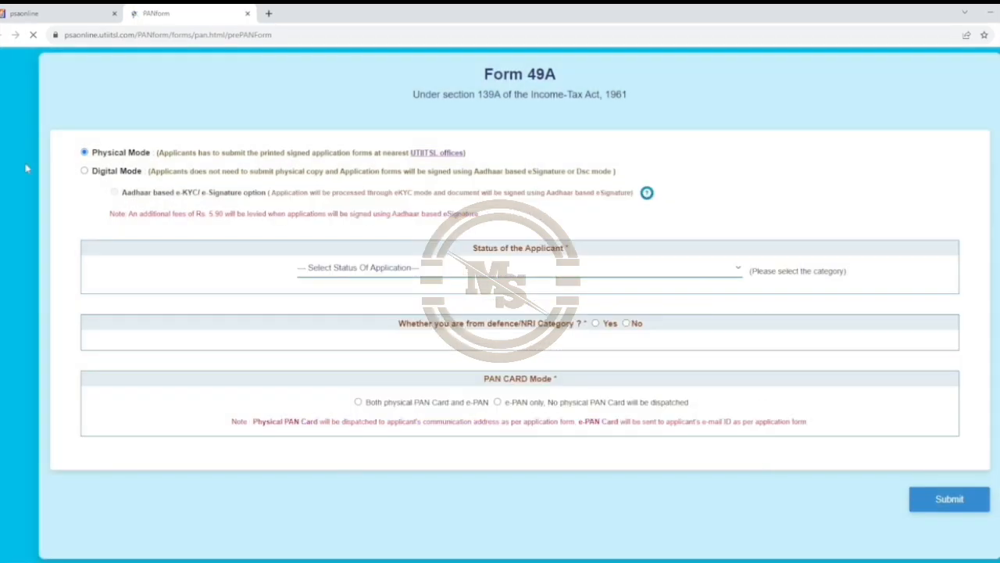
pyautogui.click(84, 171)
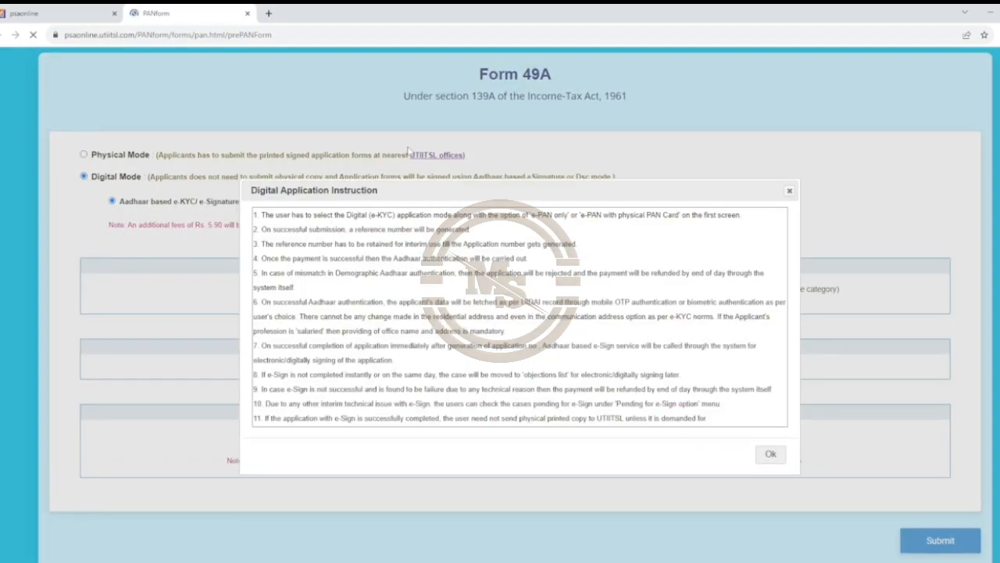
pyautogui.click(771, 454)
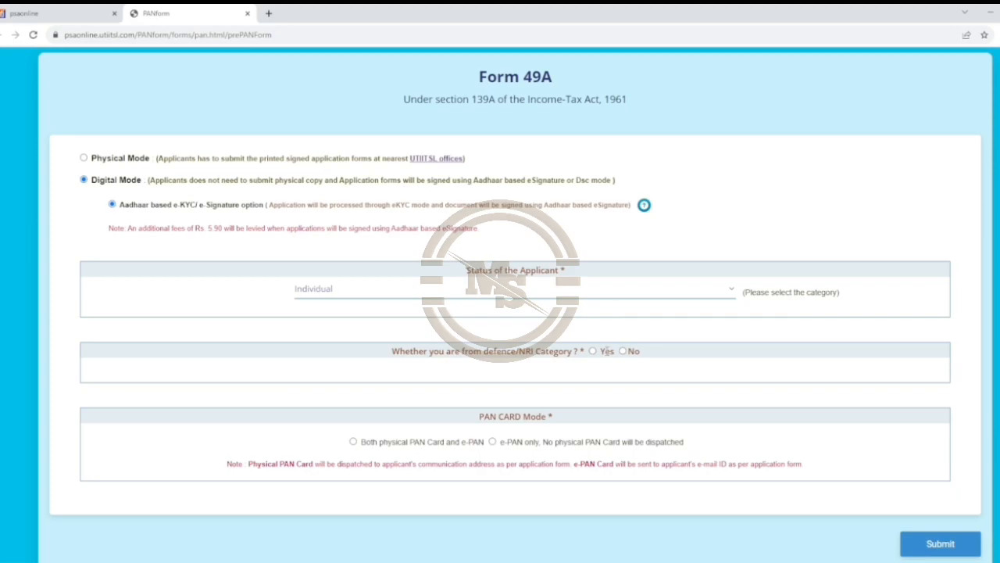
# Answer No for defence/NRI, choose Both PAN Card and e-PAN, and submit the choices.
pyautogui.click(623, 351)
pyautogui.scroll(-1, 399, 452)
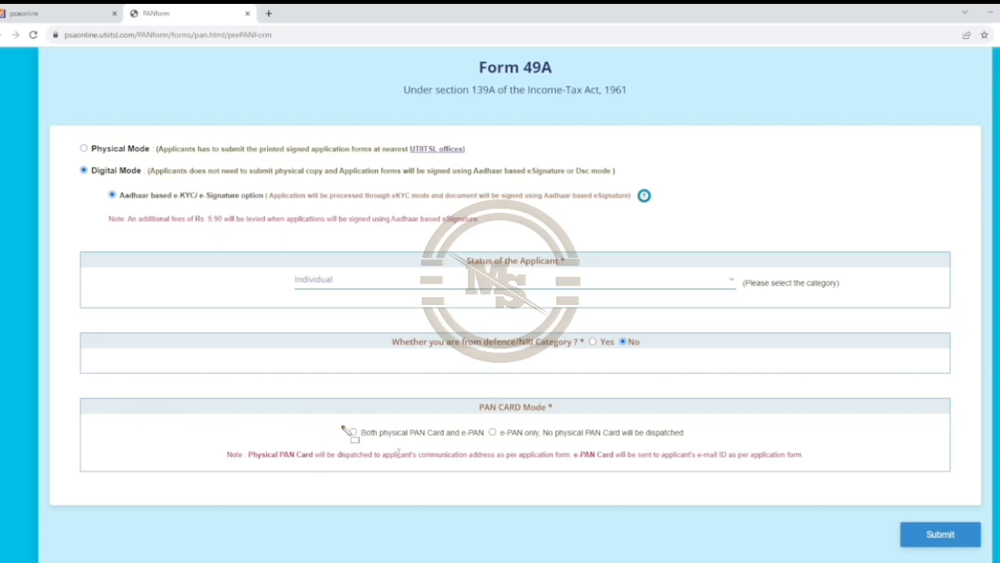
pyautogui.moveTo(406, 443); pyautogui.dragTo(498, 447)
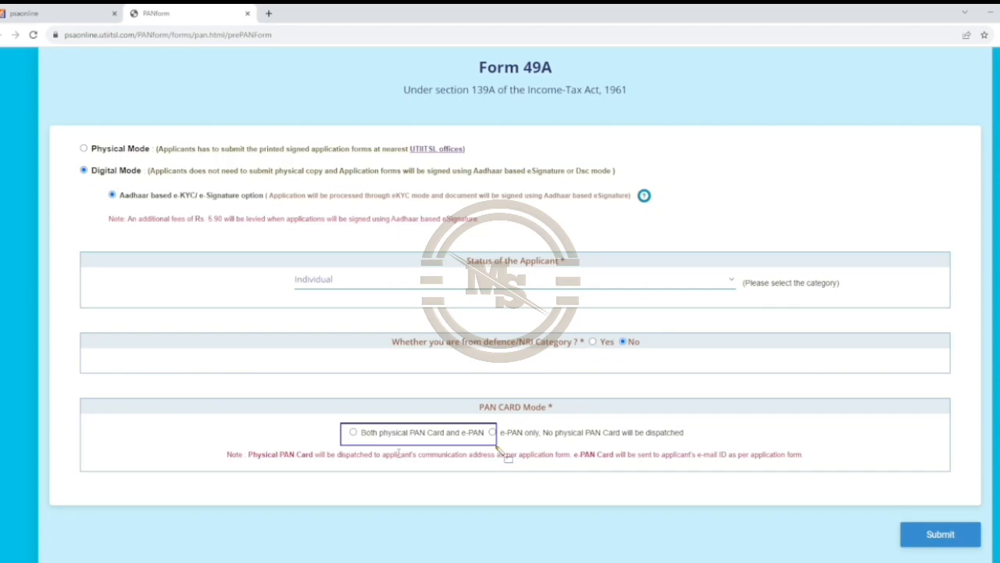
pyautogui.moveTo(508, 422)
pyautogui.mouseDown()
pyautogui.moveTo(535, 447)
pyautogui.moveTo(559, 451)
pyautogui.mouseUp()
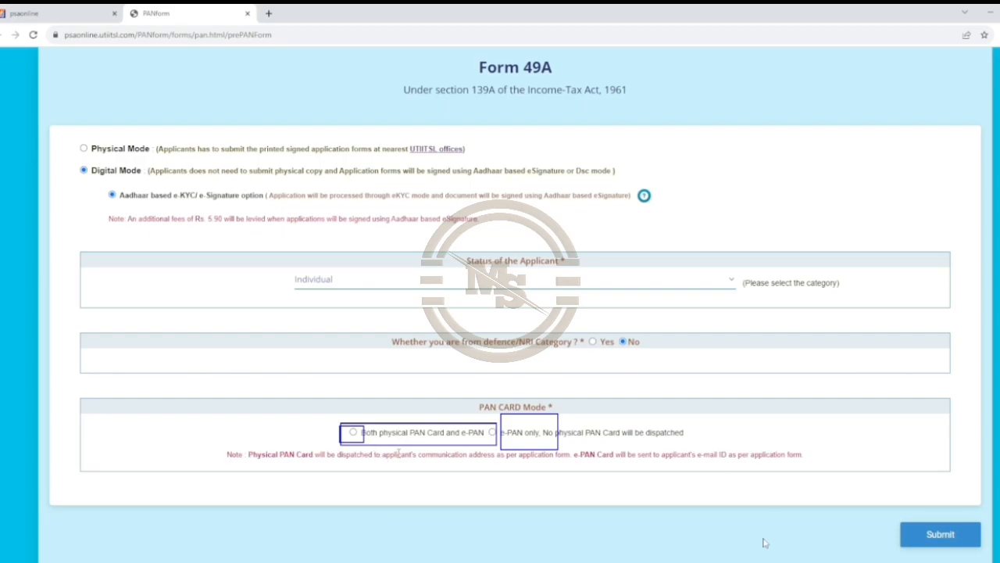
pyautogui.moveTo(876, 517); pyautogui.dragTo(955, 551)
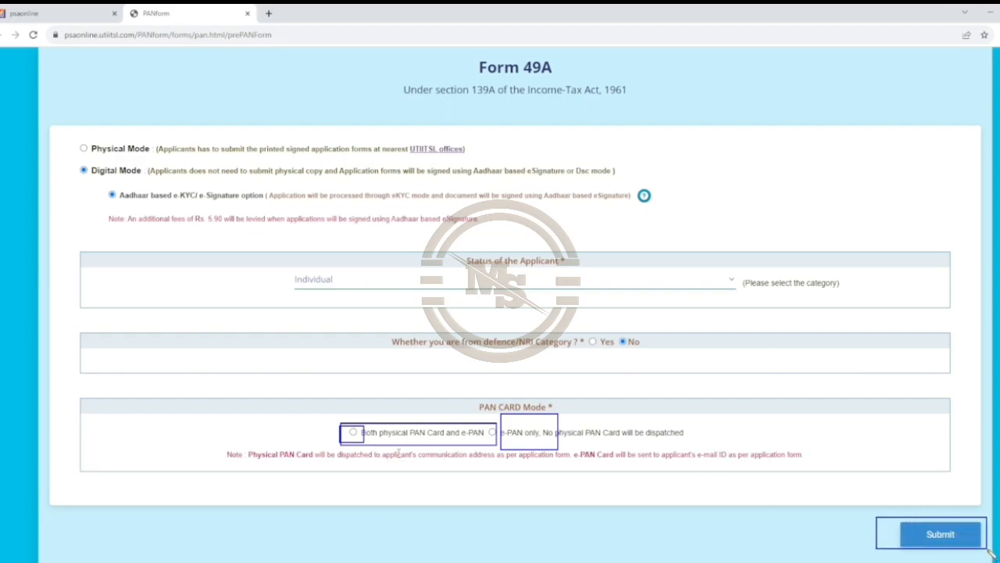
pyautogui.click(941, 536)
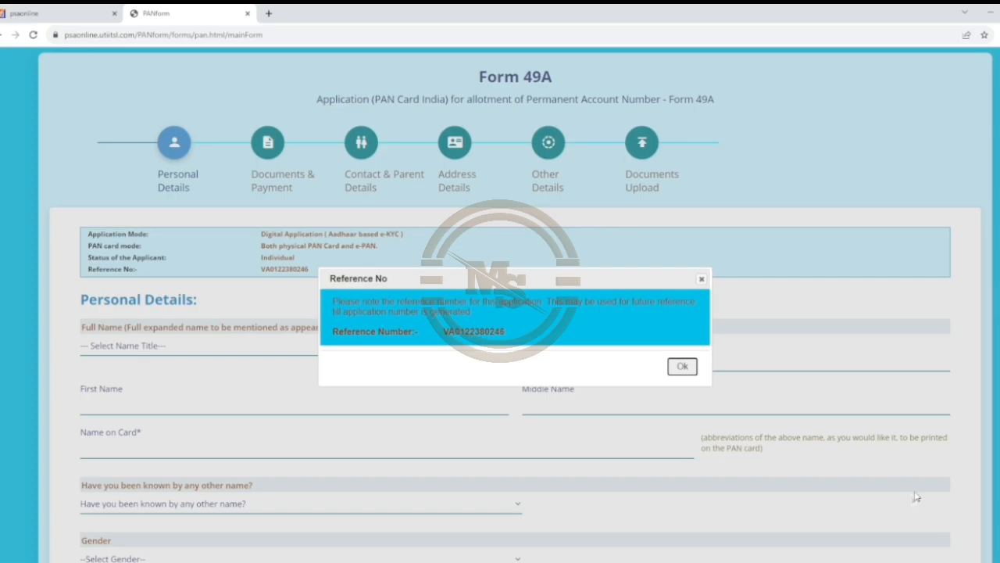
# Close the Reference No notice, choose title SMT, and enter the applicant's surname, first name and card name.
pyautogui.click(683, 366)
pyautogui.click(104, 347)
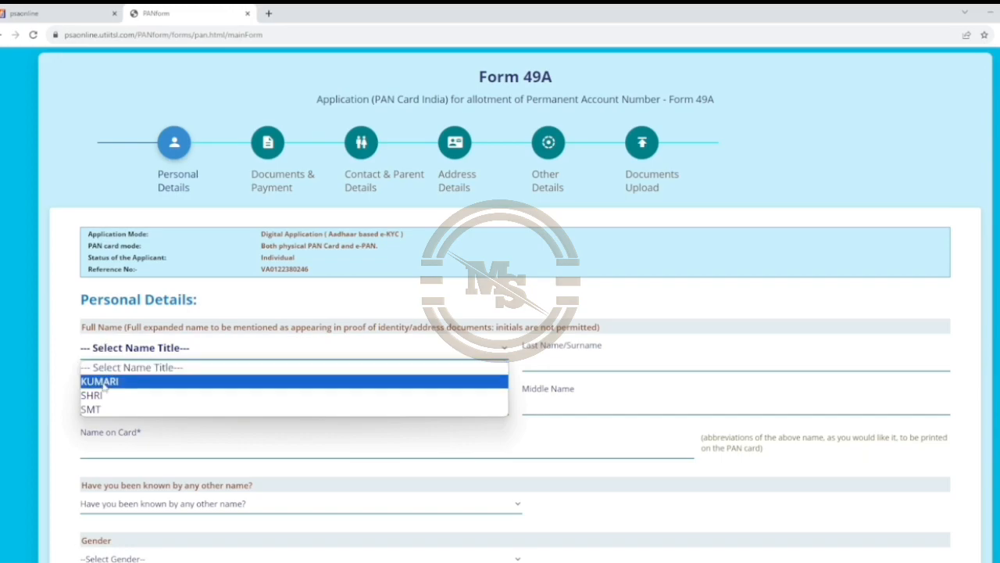
pyautogui.click(100, 410)
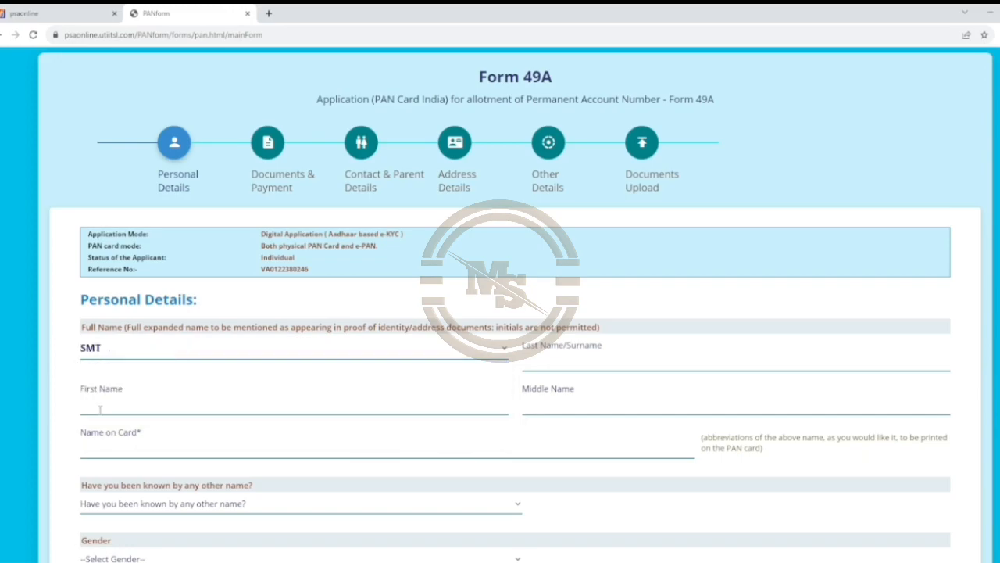
pyautogui.moveTo(521, 346)
pyautogui.mouseDown()
pyautogui.moveTo(525, 373)
pyautogui.moveTo(661, 375)
pyautogui.mouseUp()
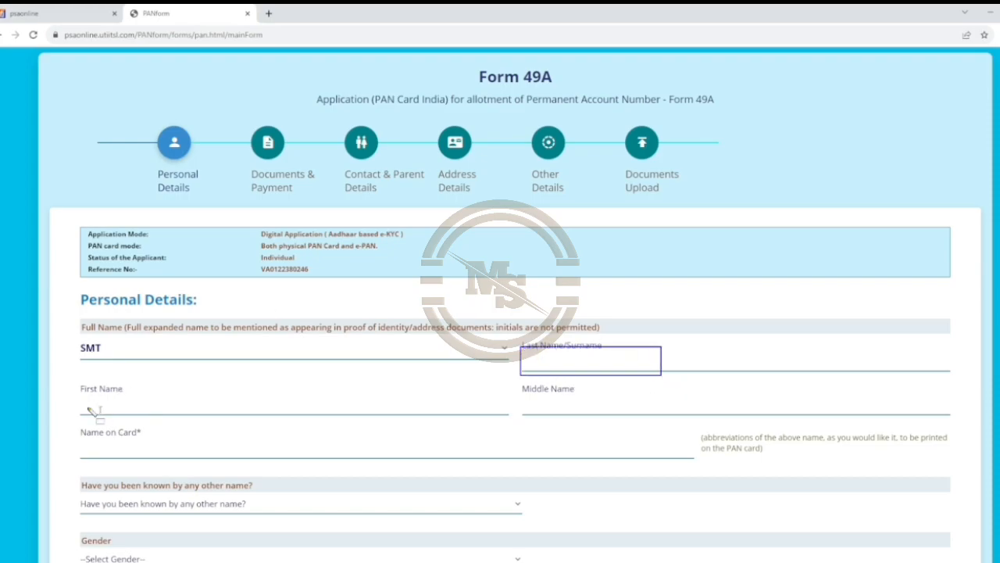
pyautogui.moveTo(77, 388)
pyautogui.mouseDown()
pyautogui.moveTo(141, 407)
pyautogui.moveTo(212, 407)
pyautogui.mouseUp()
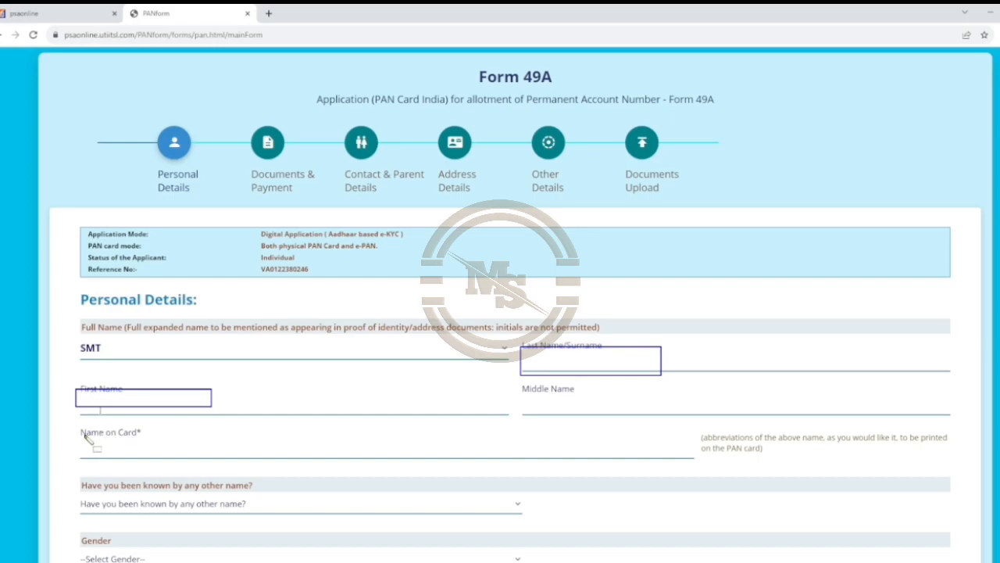
pyautogui.moveTo(76, 435); pyautogui.dragTo(266, 456)
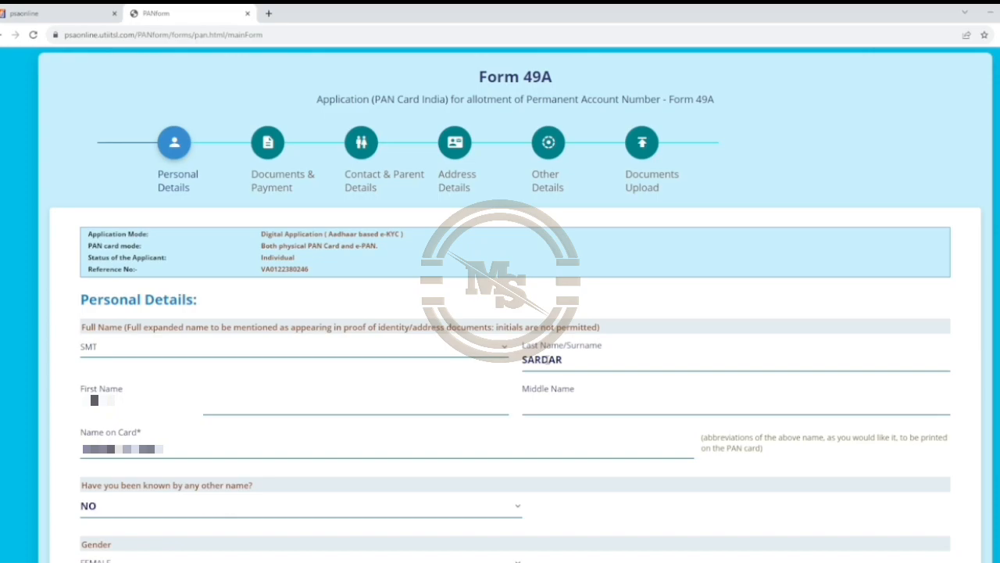
pyautogui.scroll(-2, 445, 358)
# Set the date of birth to 01/01/1972 in the calendar, picking year 1972.
pyautogui.click(122, 461)
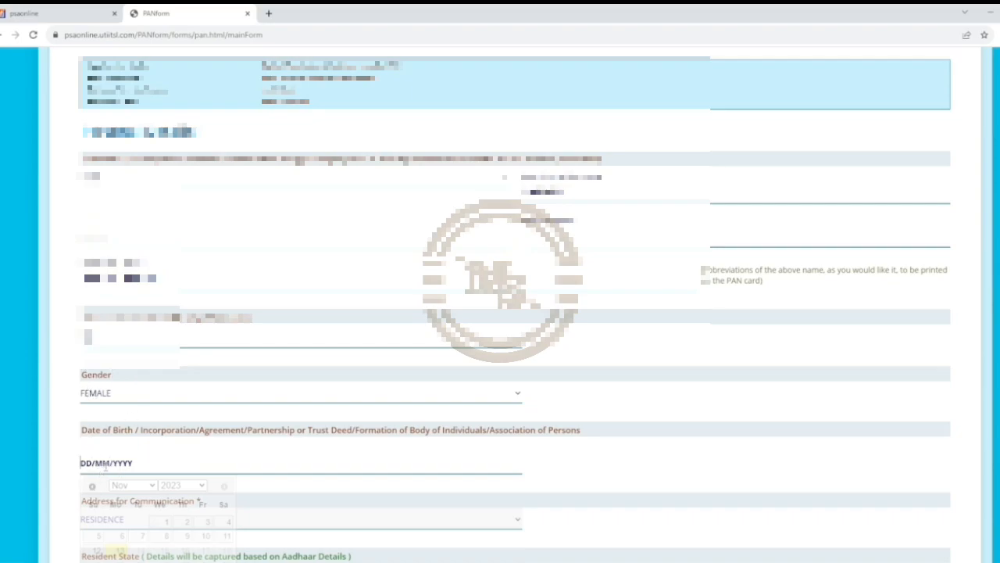
pyautogui.click(170, 486)
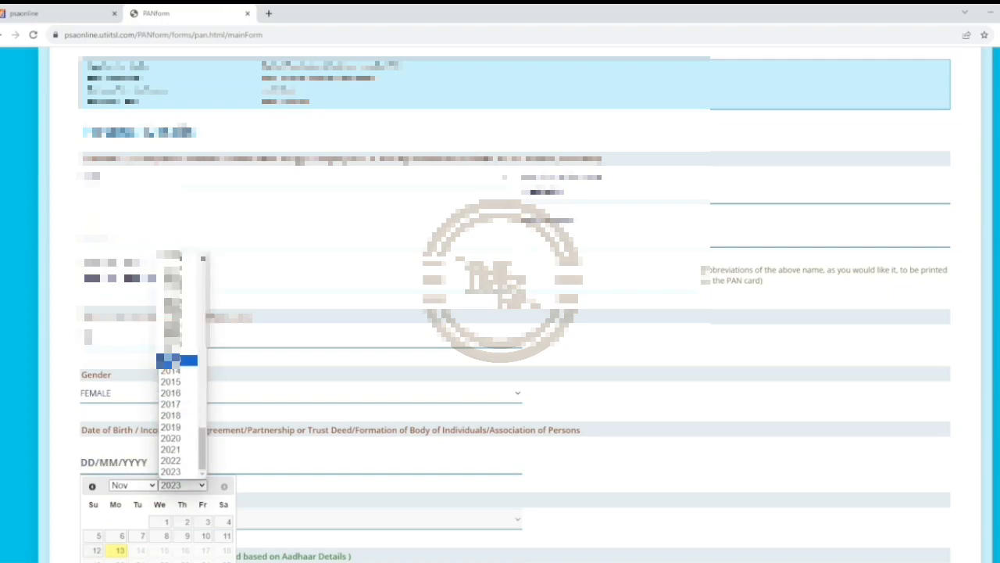
pyautogui.scroll(10, 179, 367)
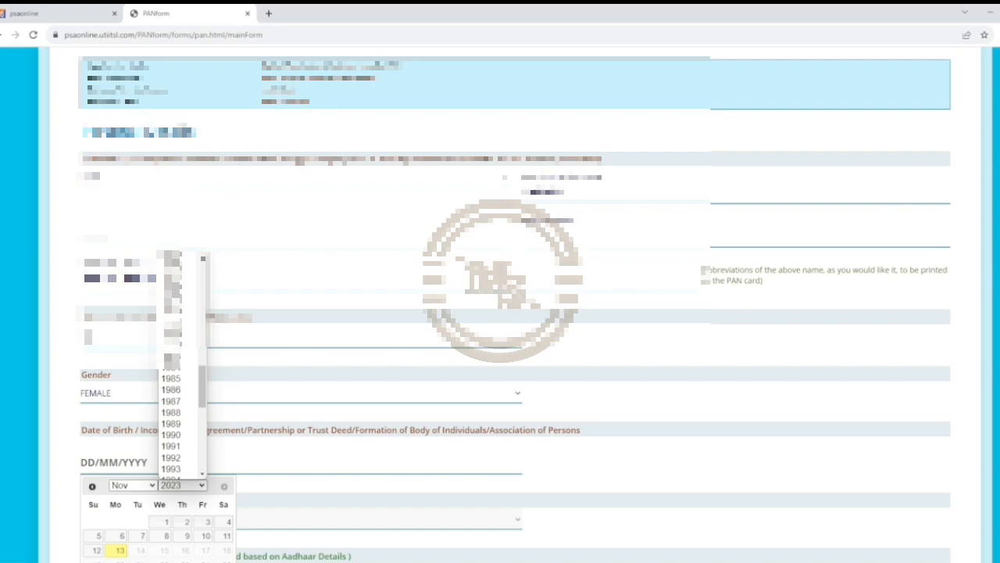
pyautogui.scroll(3, 176, 344)
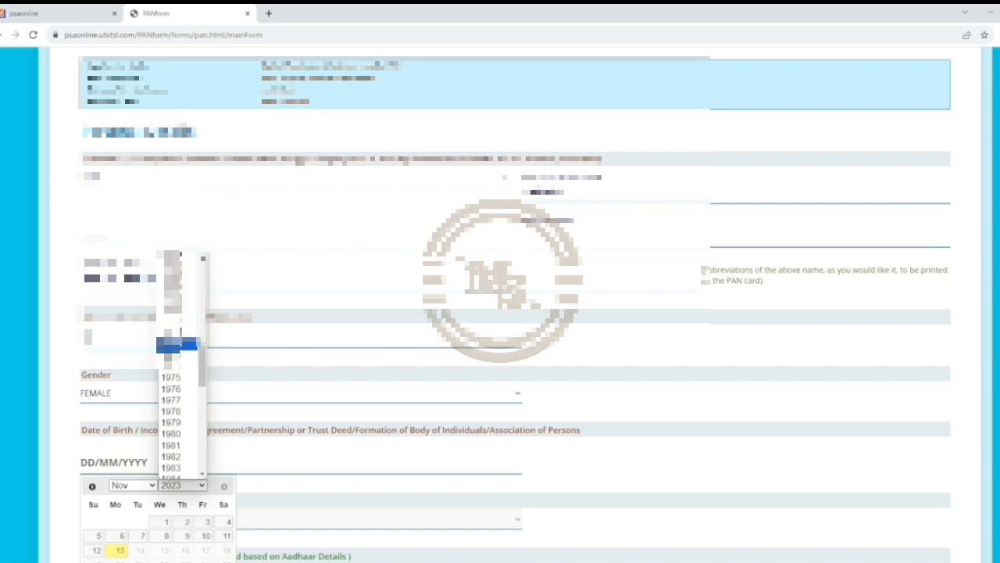
pyautogui.click(177, 345)
pyautogui.scroll(-3, 111, 354)
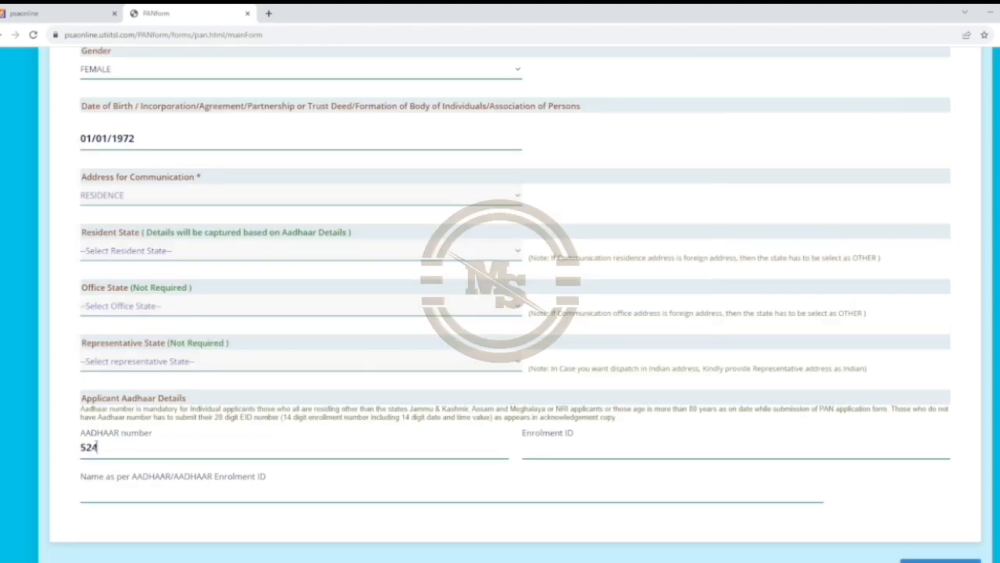
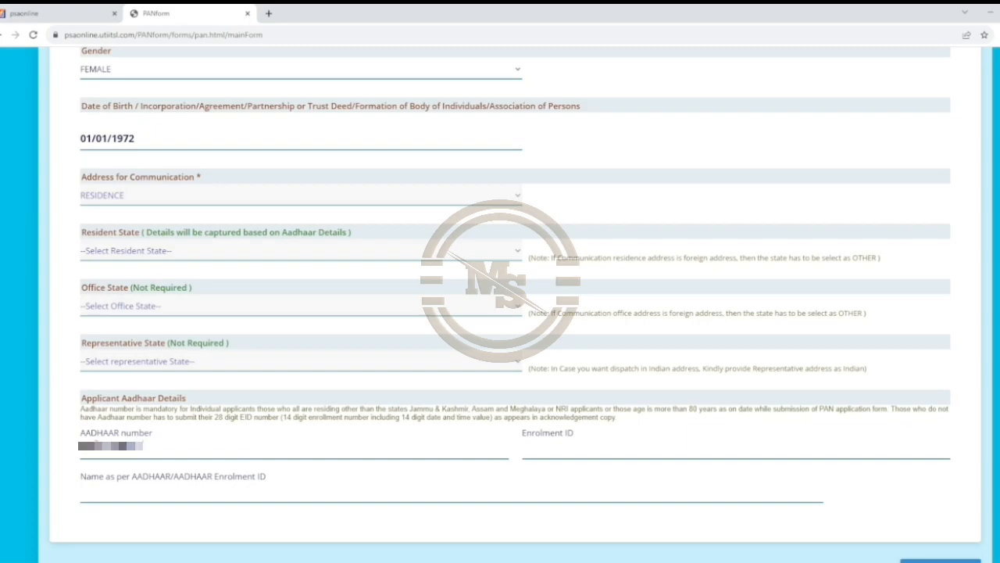
# Complete the applicant's Aadhaar number and confirm it in the Re-Enter AADHAAR No dialog.
pyautogui.press('Tab')
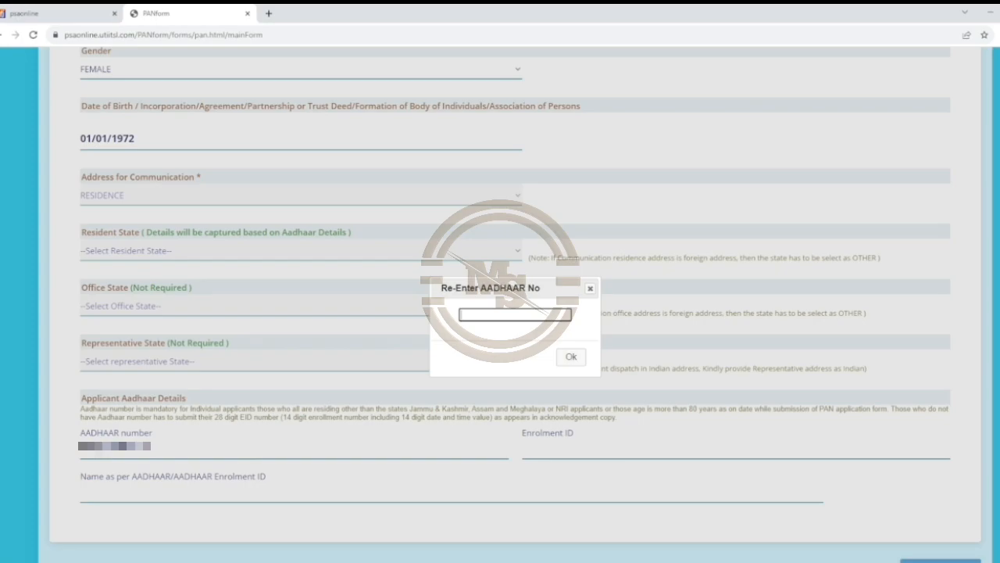
pyautogui.write('??')
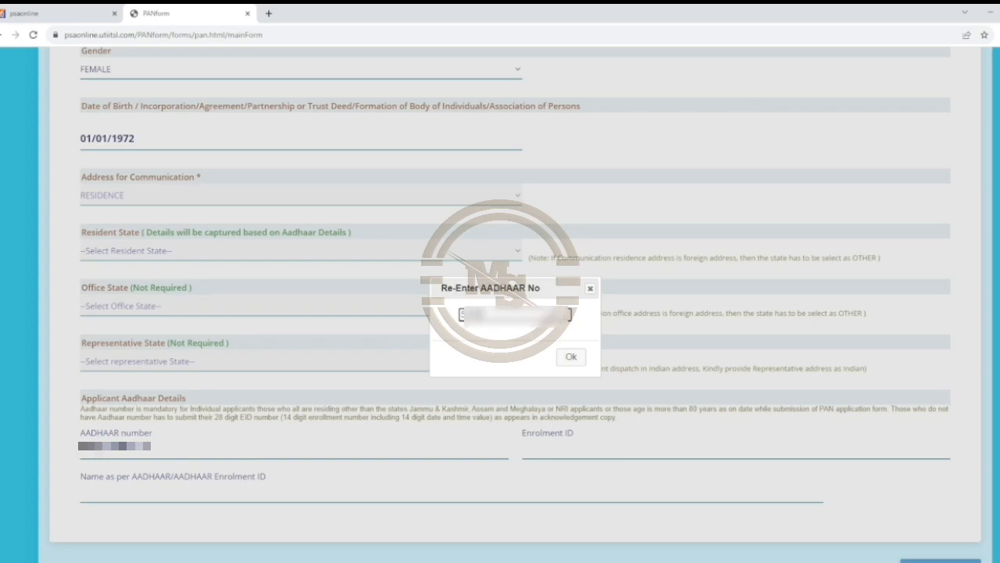
pyautogui.click(572, 357)
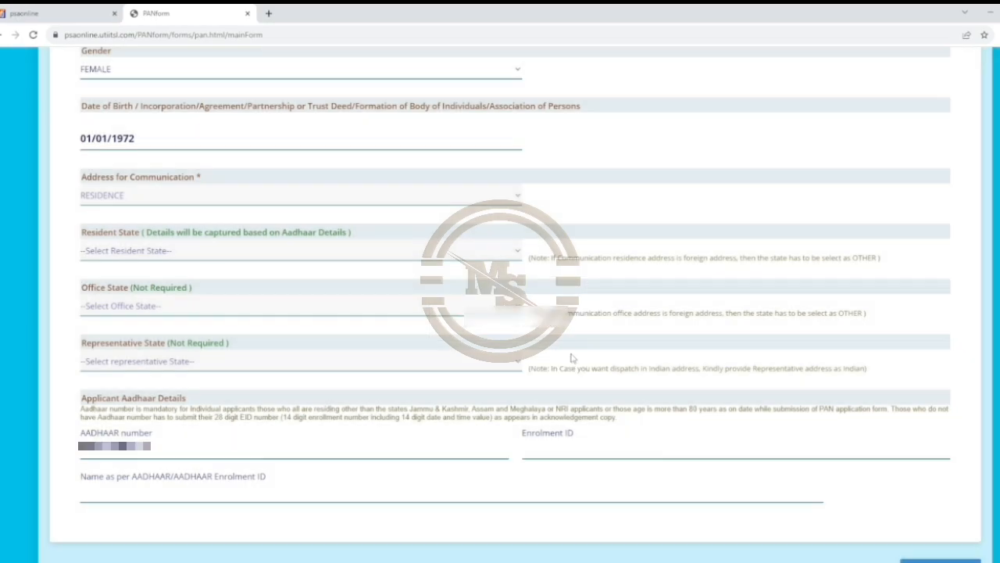
# Type the applicant's name as per Aadhaar, correcting mistyped characters.
pyautogui.click(187, 493)
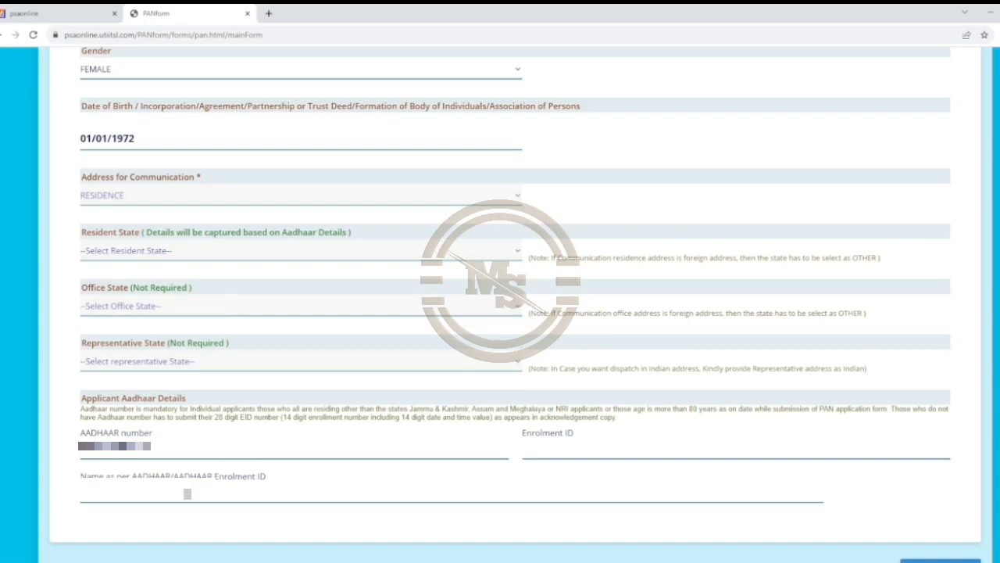
pyautogui.write('????')
pyautogui.press('BackSpace')
pyautogui.press('BackSpace')
pyautogui.press('BackSpace')
pyautogui.write('????????')
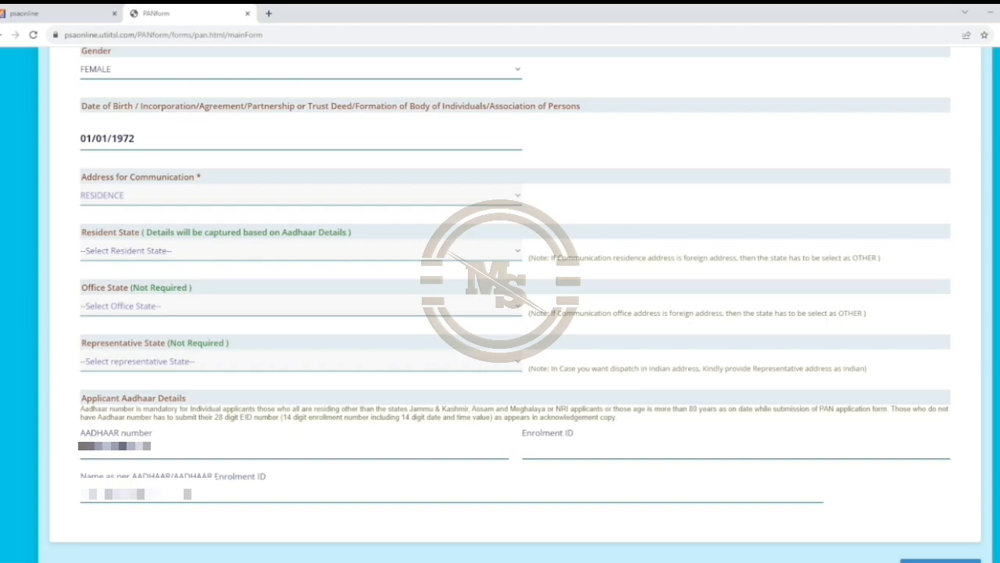
# Scroll through Personal Details to review the Aadhaar card proof selections.
pyautogui.scroll(3, 500, 282)
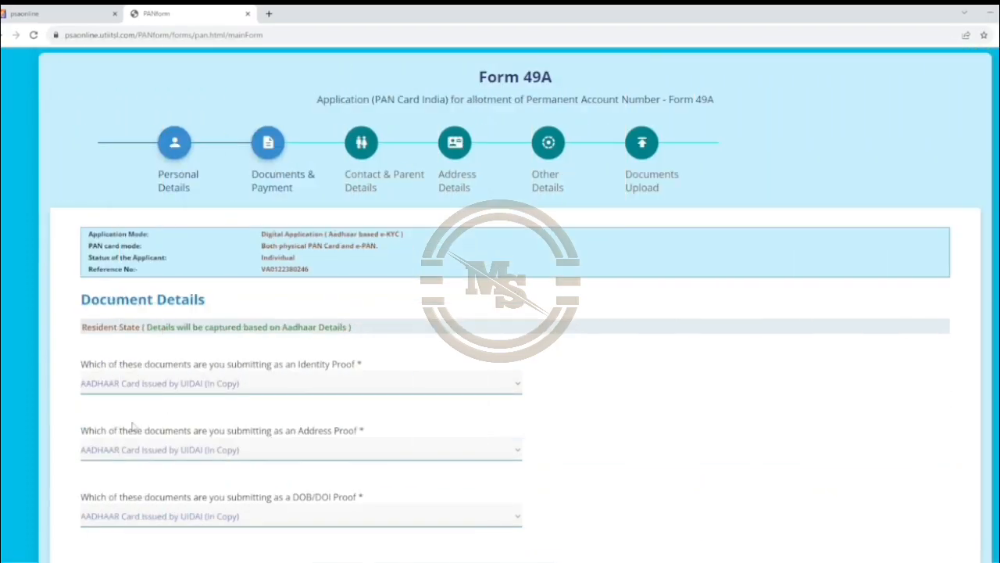
pyautogui.scroll(-1, 133, 425)
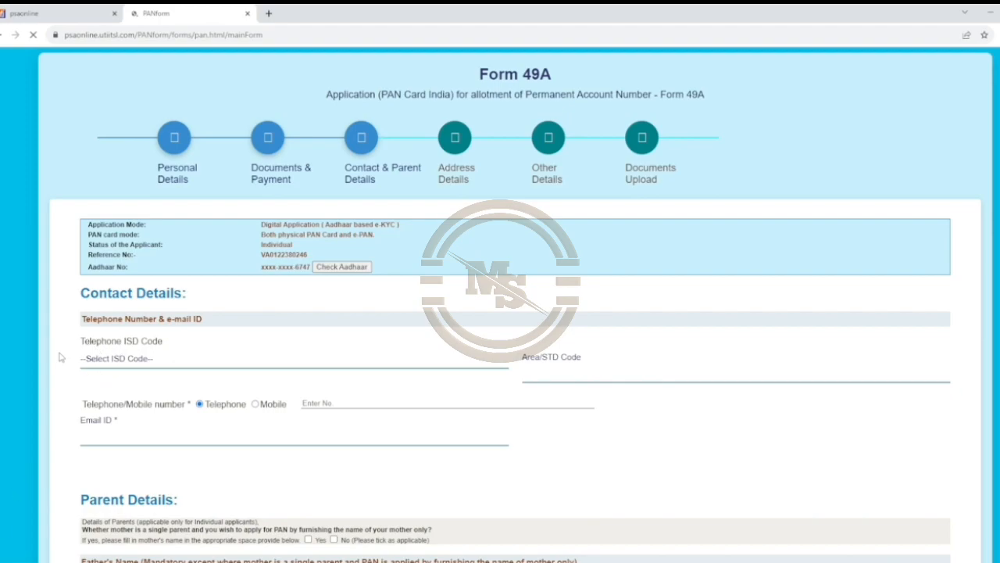
# Set ISD code to INDIA, mark the contact number as Mobile, and enter the applicant's e-mail ID.
pyautogui.click(98, 361)
pyautogui.scroll(-3, 102, 249)
pyautogui.scroll(-15, 100, 249)
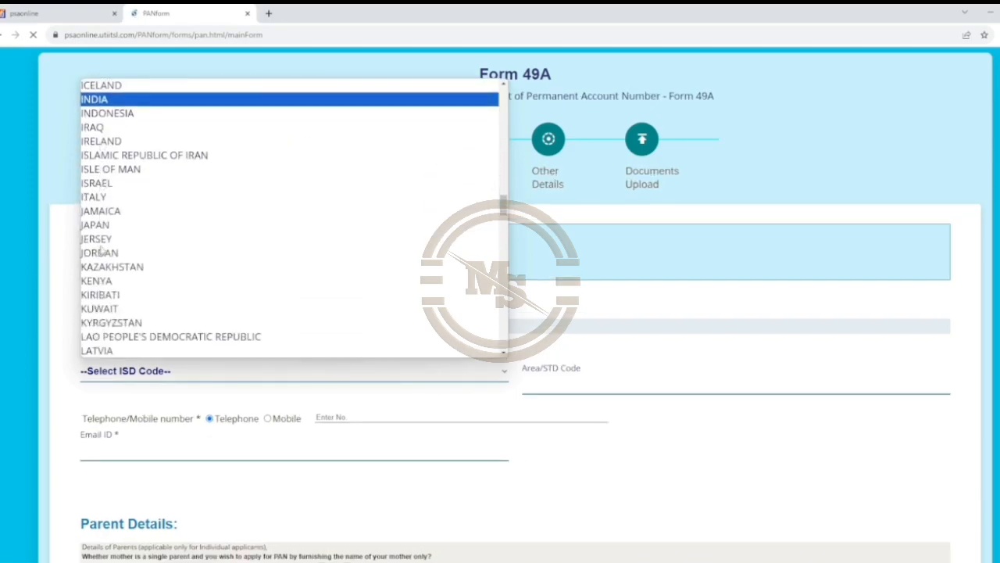
pyautogui.scroll(-1, 101, 249)
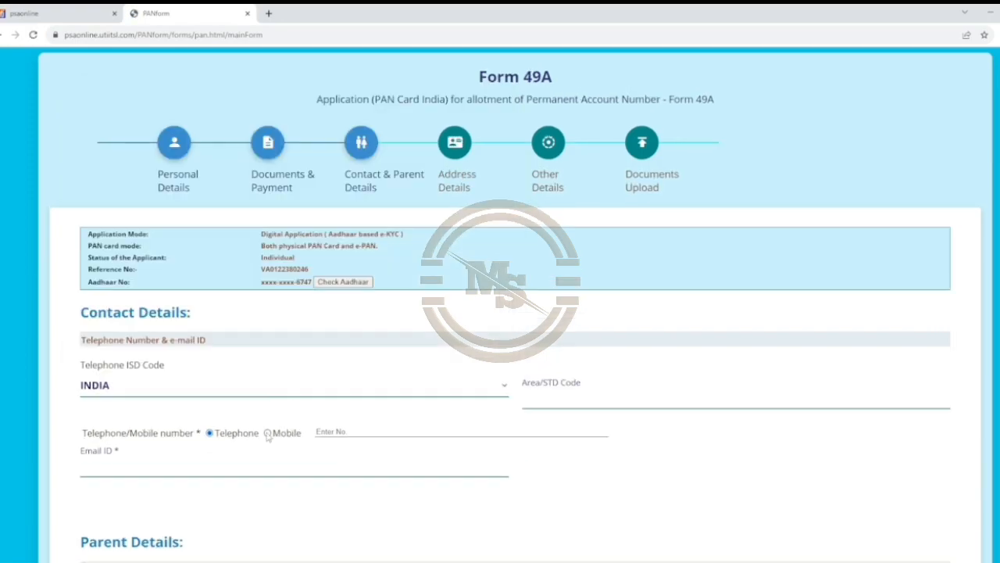
pyautogui.click(268, 434)
pyautogui.click(356, 431)
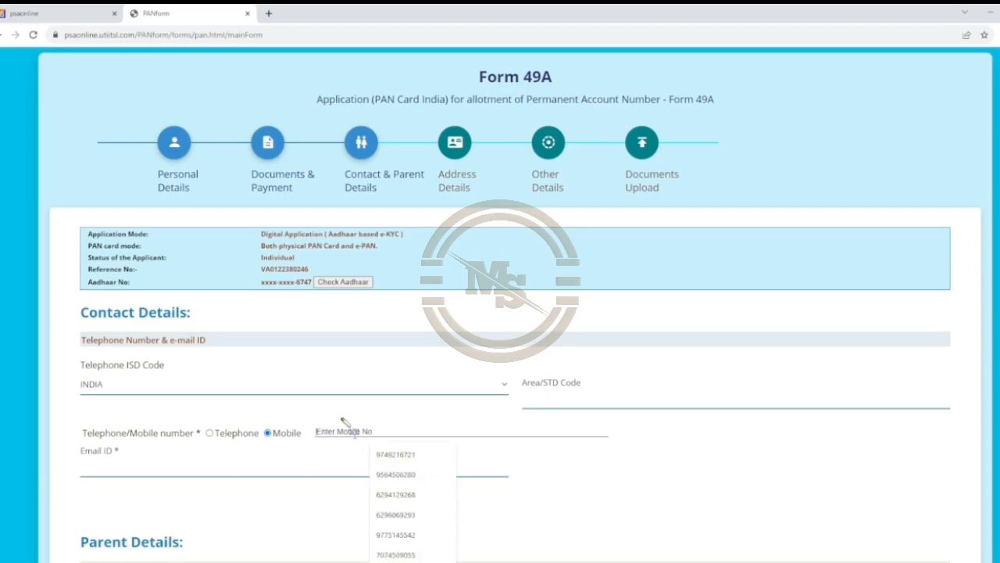
pyautogui.moveTo(85, 452)
pyautogui.mouseDown()
pyautogui.moveTo(107, 473)
pyautogui.moveTo(316, 478)
pyautogui.mouseUp()
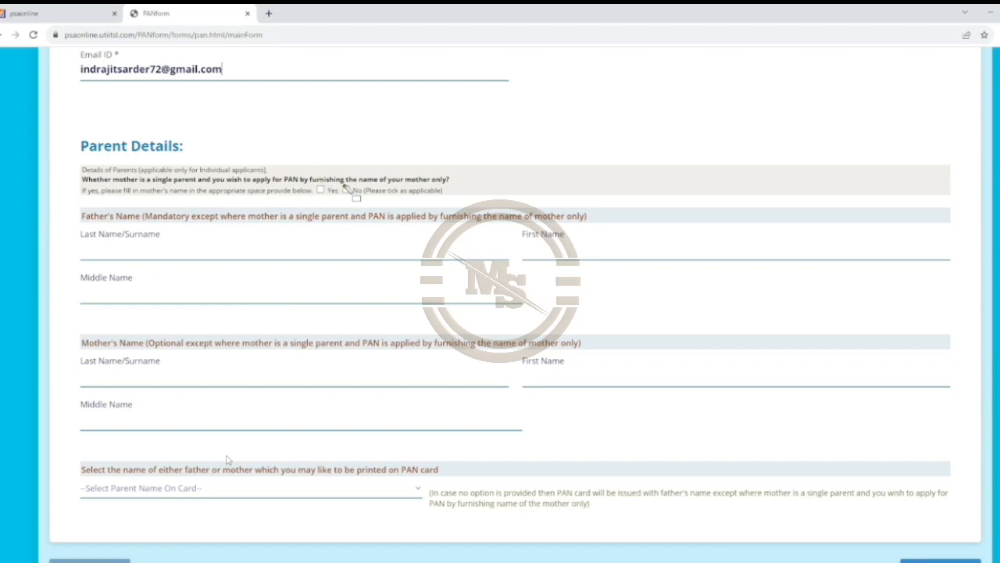
# Go over the Parent Details section fields before moving to Address Details.
pyautogui.moveTo(335, 179); pyautogui.dragTo(367, 201)
pyautogui.moveTo(71, 229); pyautogui.dragTo(196, 255)
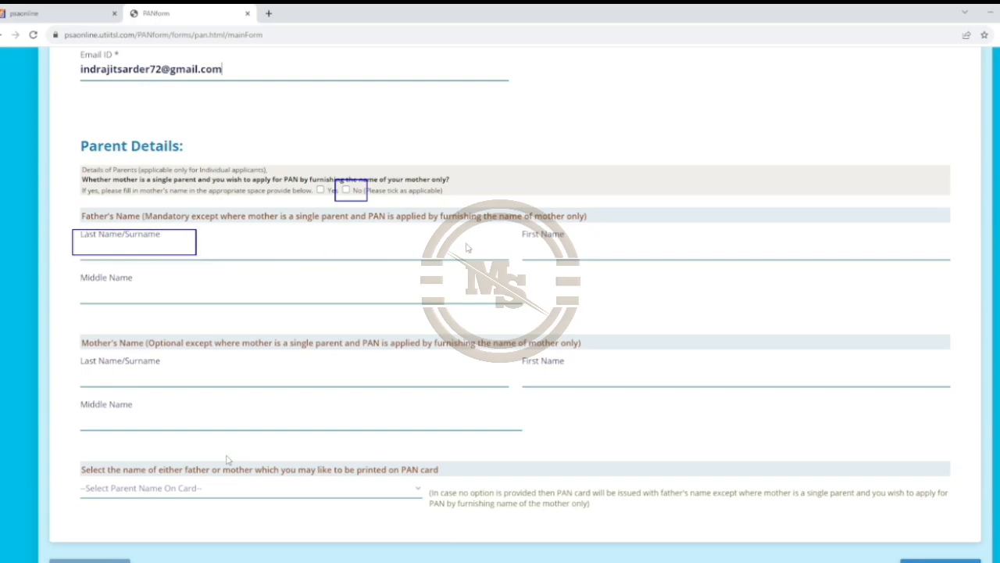
pyautogui.moveTo(520, 234)
pyautogui.mouseDown()
pyautogui.moveTo(590, 263)
pyautogui.moveTo(634, 267)
pyautogui.mouseUp()
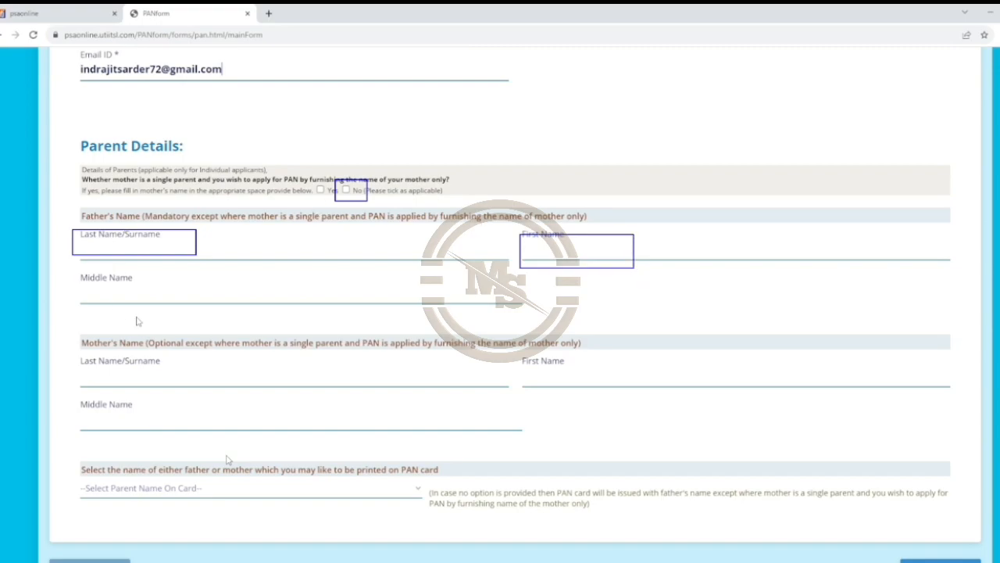
pyautogui.moveTo(82, 273)
pyautogui.mouseDown()
pyautogui.moveTo(128, 297)
pyautogui.moveTo(226, 308)
pyautogui.mouseUp()
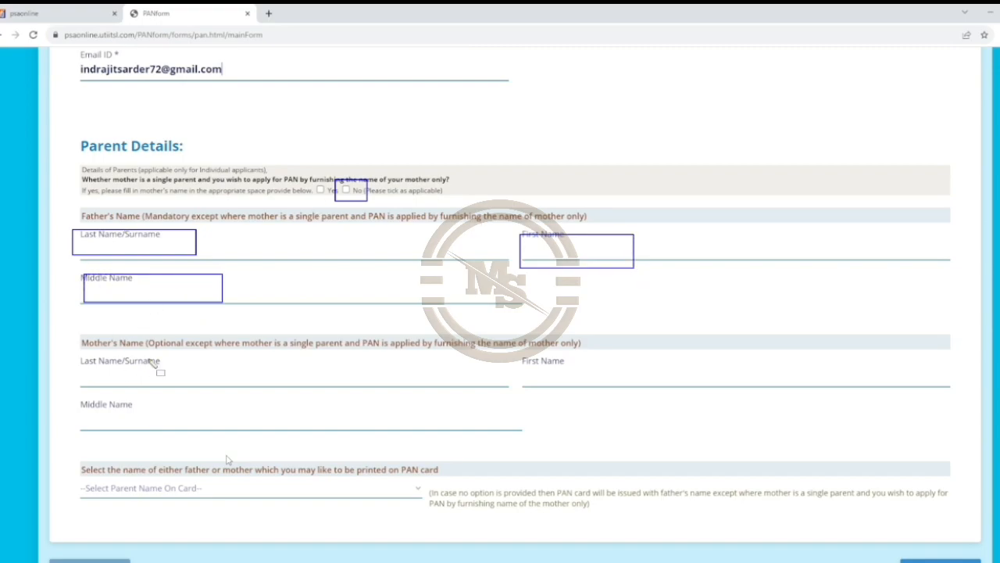
pyautogui.moveTo(66, 325)
pyautogui.mouseDown()
pyautogui.moveTo(253, 424)
pyautogui.moveTo(733, 438)
pyautogui.mouseUp()
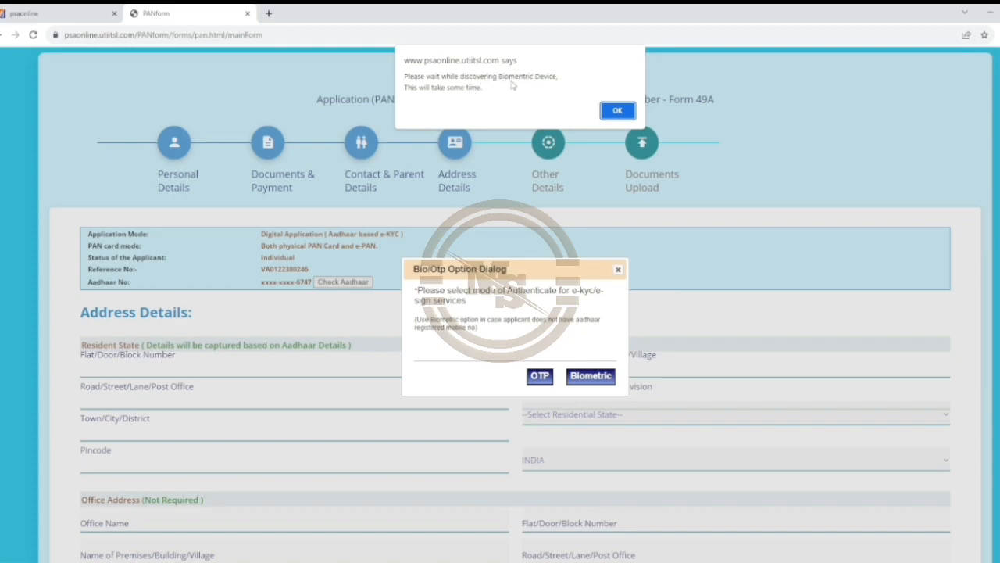
# Acknowledge both device-discovery alerts, capture the applicant's fingerprint, and submit the e-KYC.
pyautogui.click(614, 114)
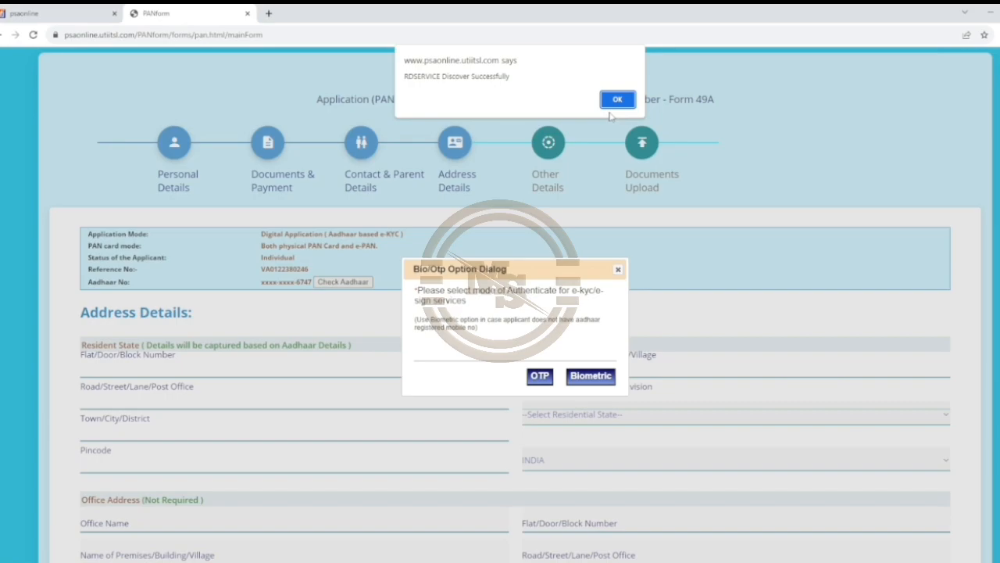
pyautogui.click(615, 104)
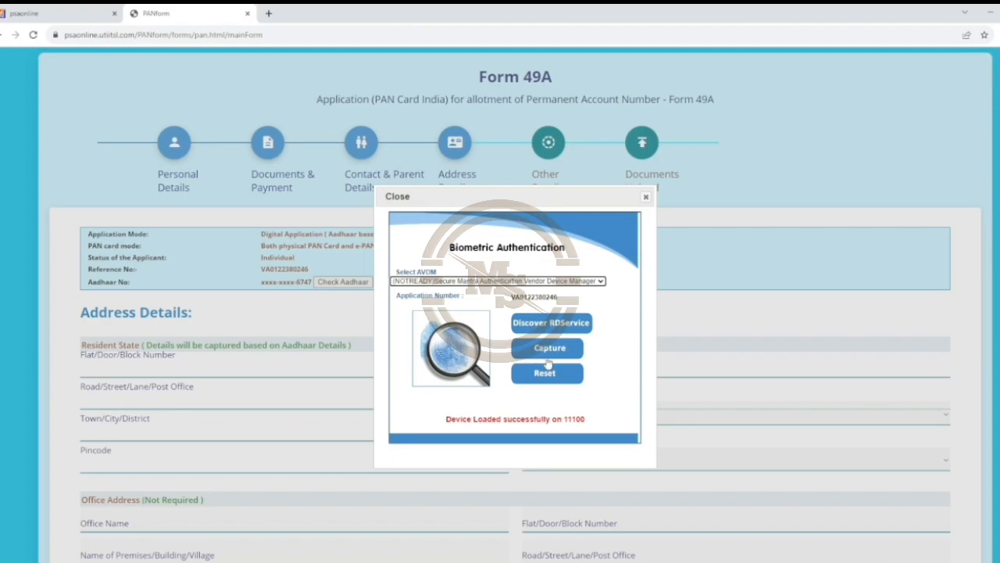
pyautogui.click(547, 352)
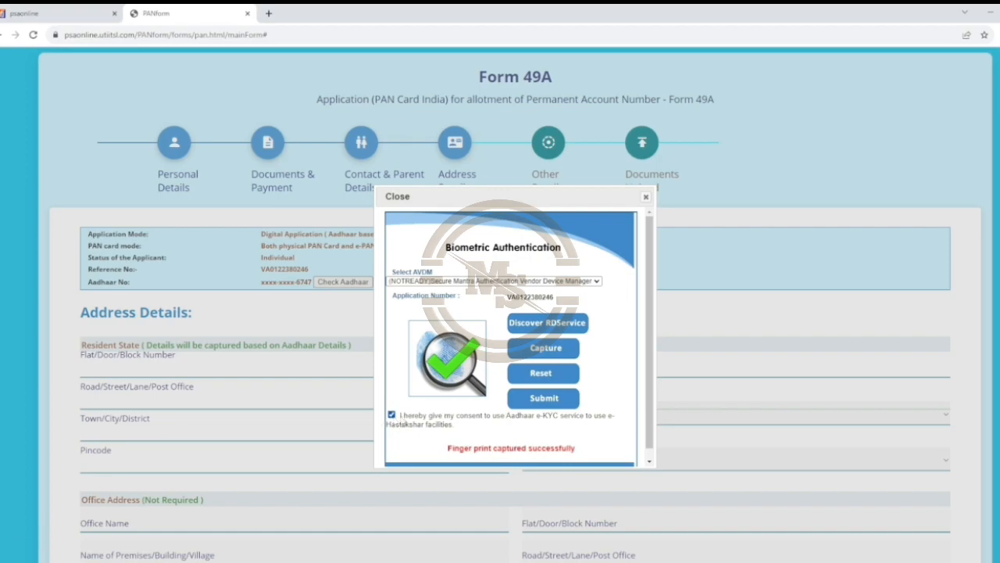
pyautogui.click(541, 403)
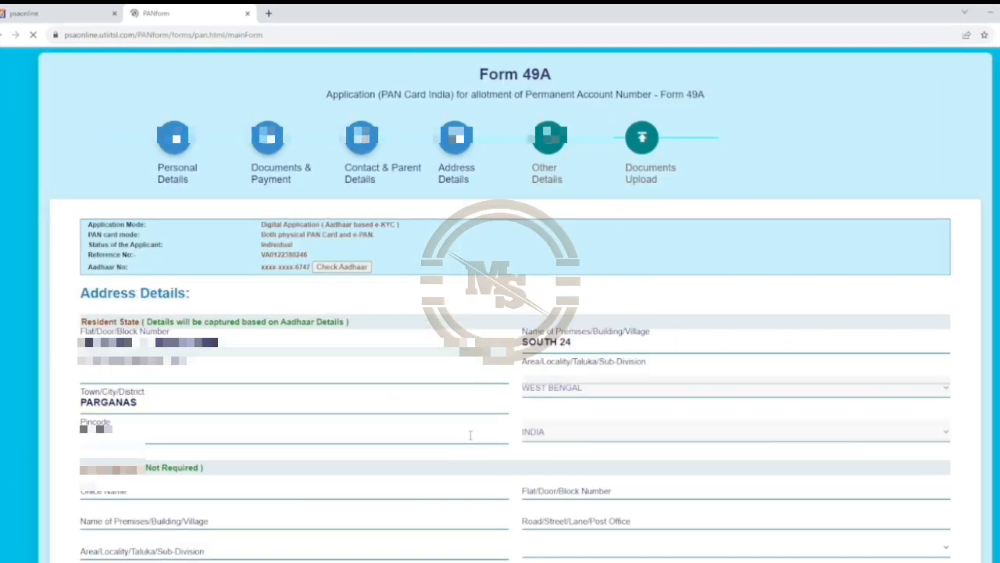
# Tick Income from Other source as the income source and continue to Other Details.
pyautogui.scroll(-3, 688, 304)
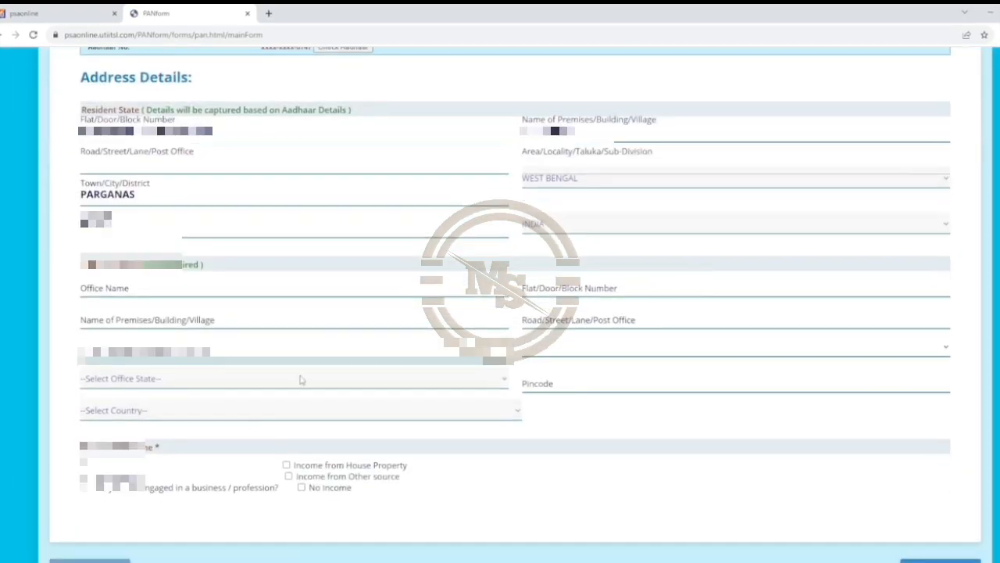
pyautogui.click(288, 476)
pyautogui.click(940, 560)
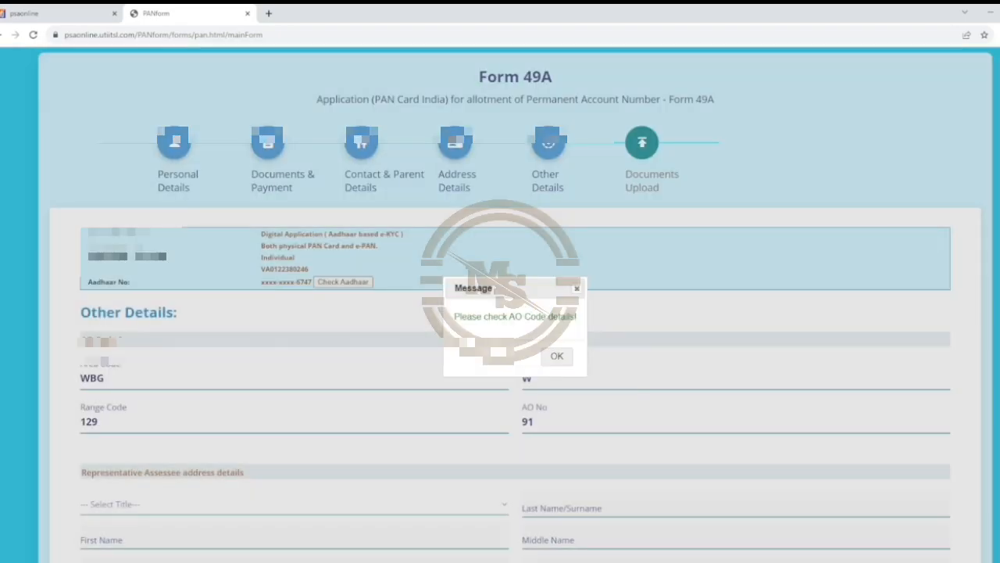
# Dismiss the AO code message and declare the capacity as HIMSELF/HERSELF.
pyautogui.click(561, 356)
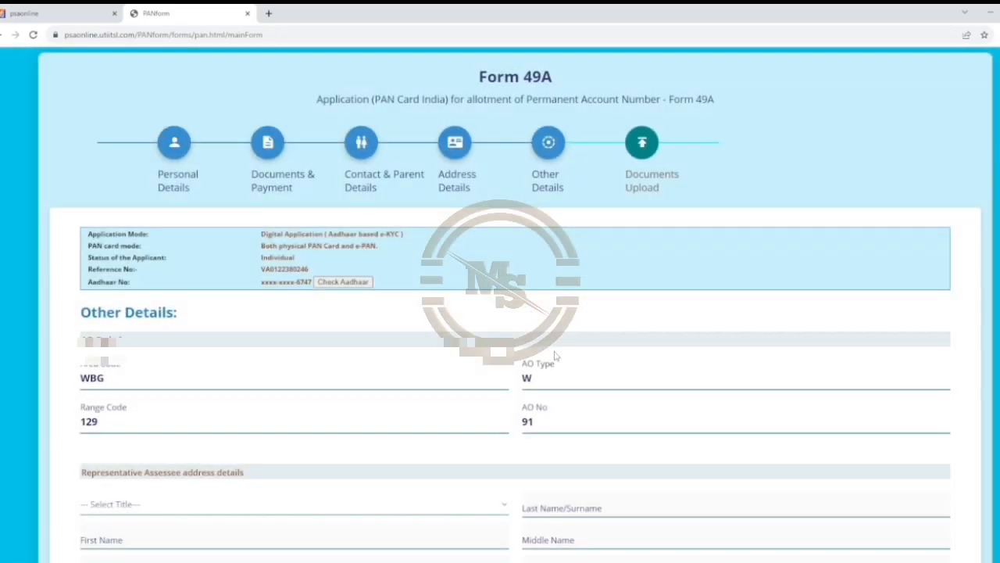
pyautogui.scroll(-3, 807, 261)
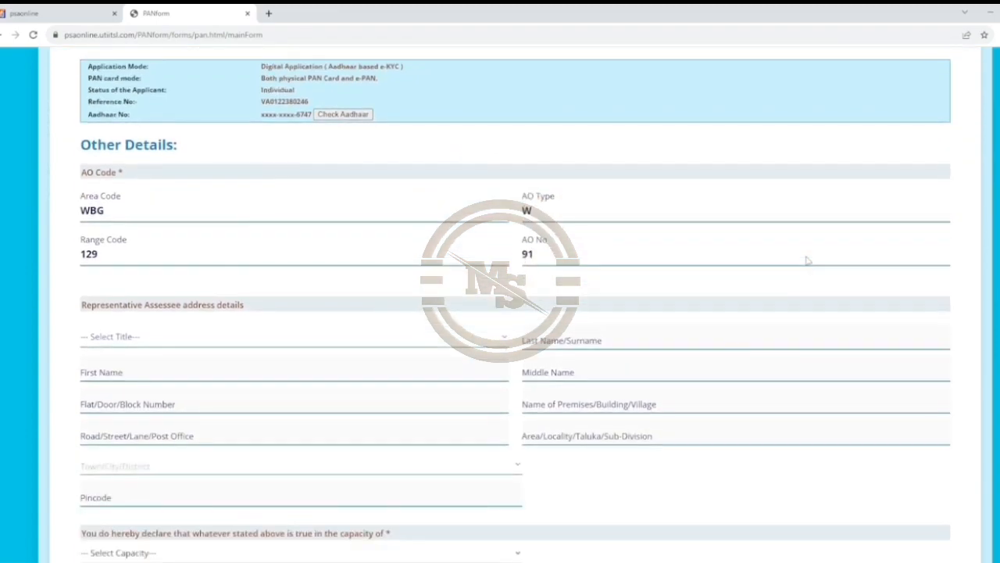
pyautogui.scroll(-2, 808, 256)
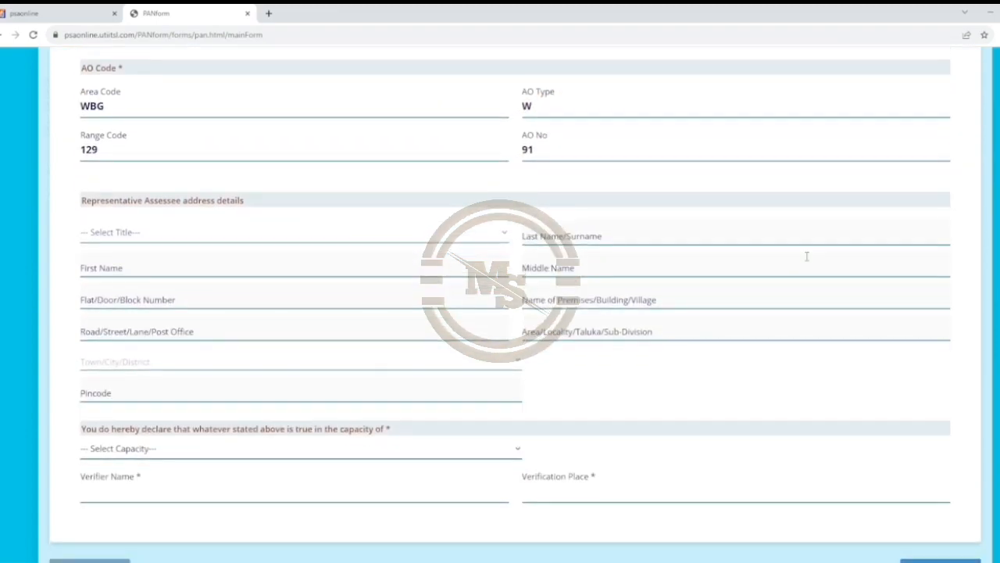
pyautogui.click(111, 450)
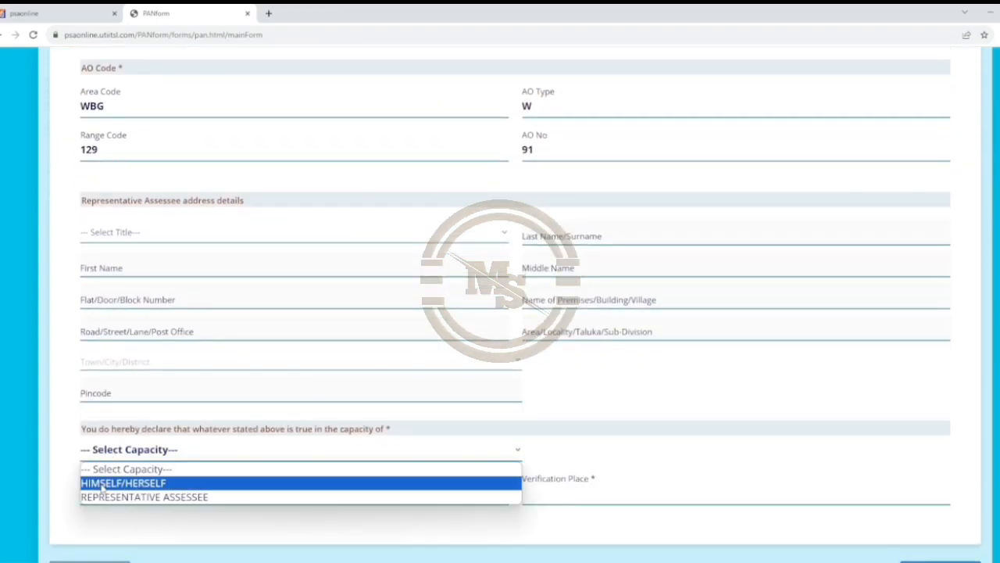
pyautogui.click(102, 485)
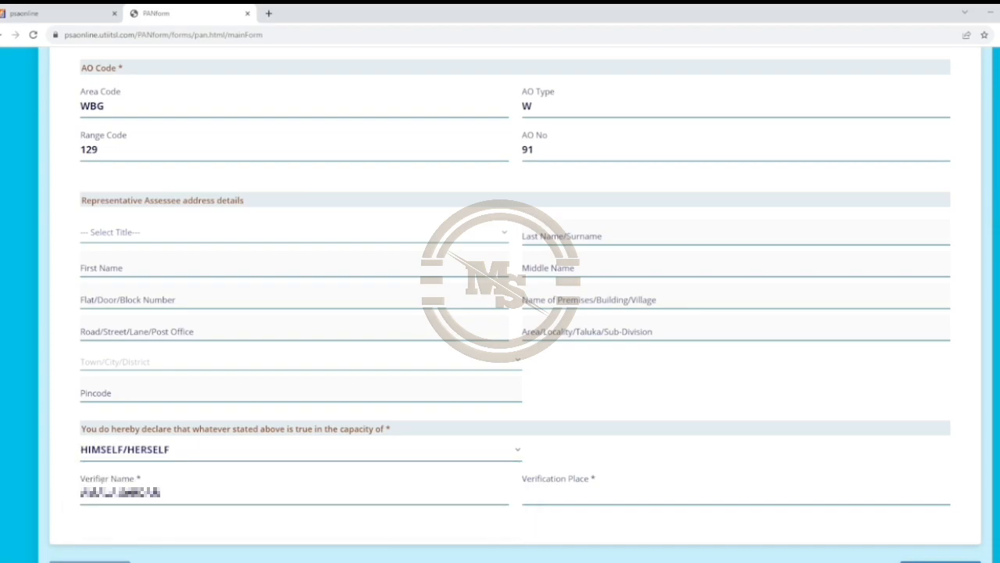
# Fill the verification place from the saved suggestion and save Other Details to continue.
pyautogui.click(568, 495)
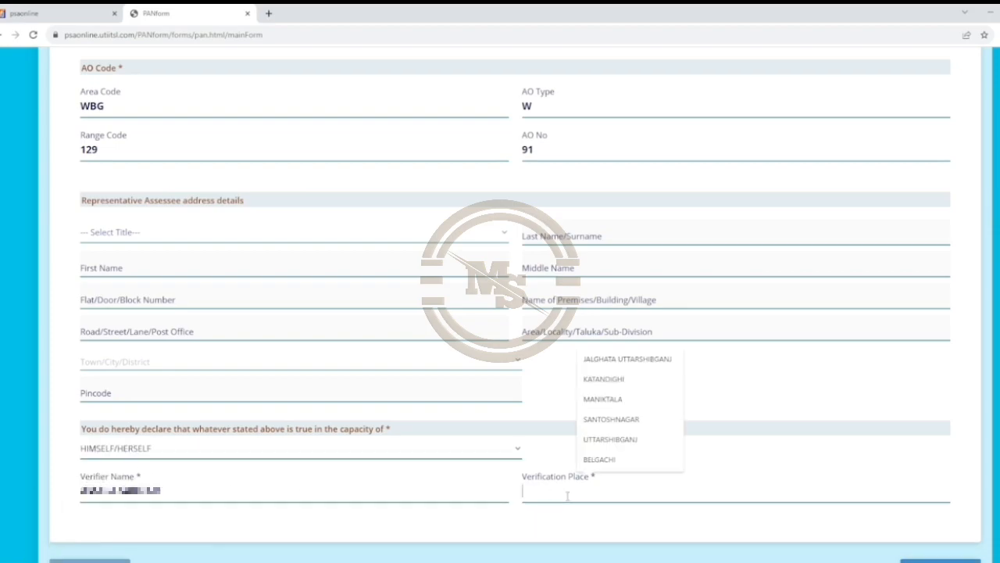
pyautogui.click(608, 361)
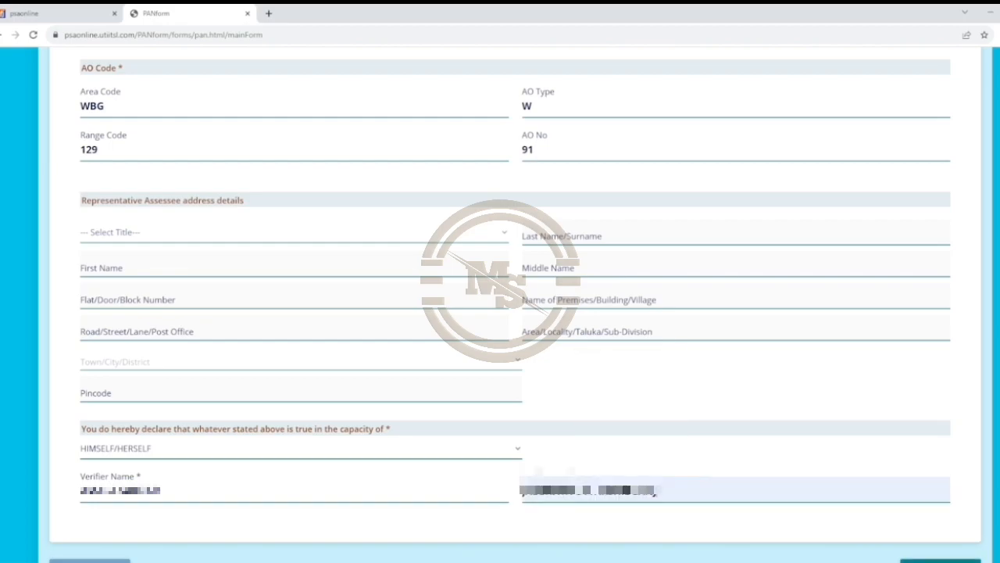
pyautogui.click(940, 560)
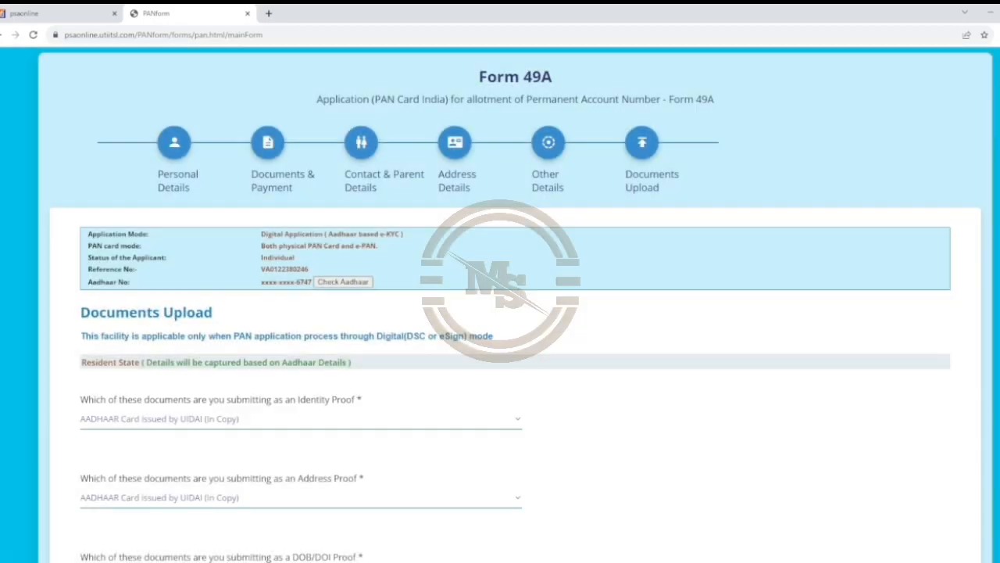
pyautogui.scroll(-3, 822, 477)
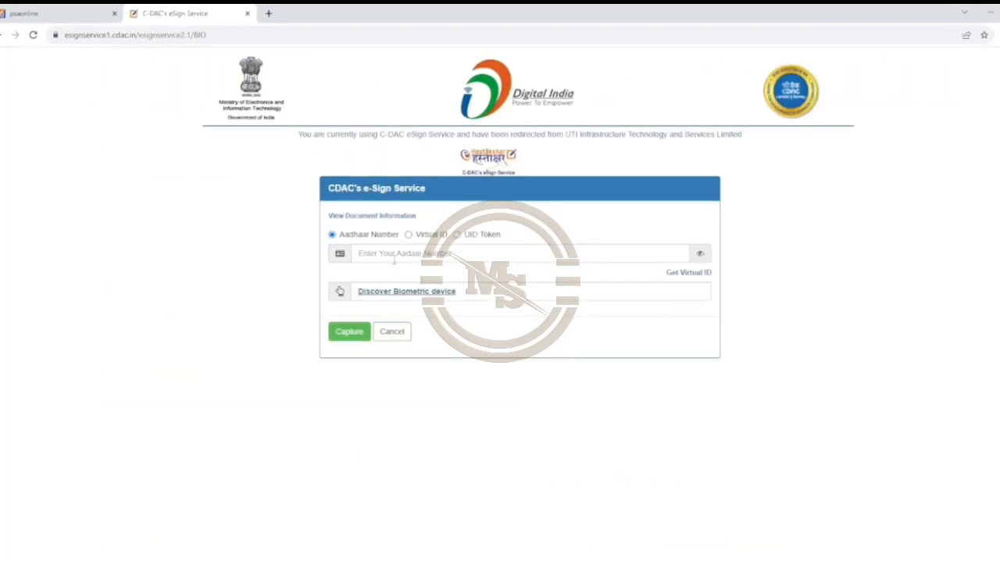
# Clear and re-enter the applicant's Aadhaar number on the C-DAC eSign page.
pyautogui.click(393, 258)
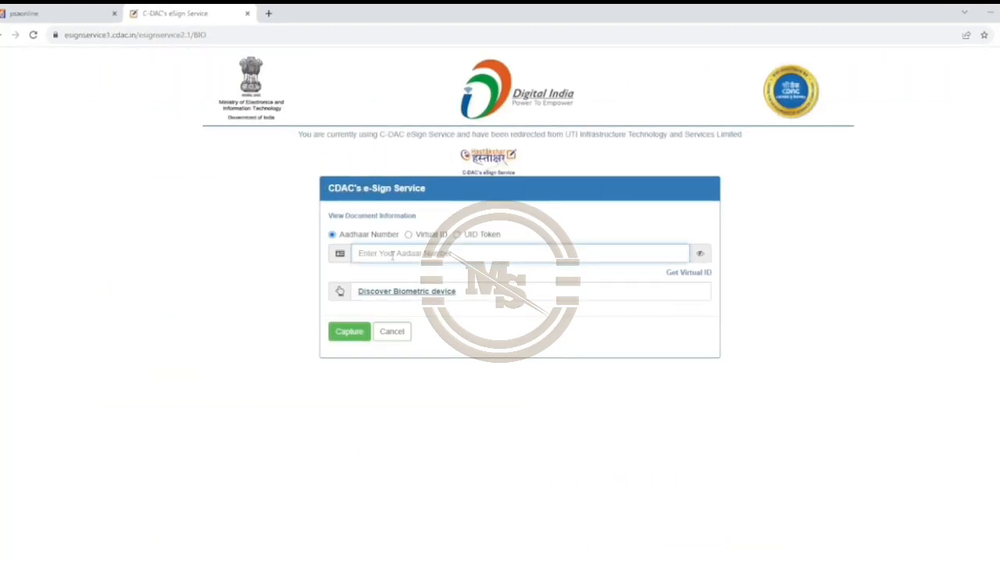
pyautogui.write('•••••••••')
pyautogui.press('BackSpace')
pyautogui.press('BackSpace')
pyautogui.press('BackSpace')
pyautogui.press('BackSpace')
pyautogui.press('BackSpace')
pyautogui.press('BackSpace')
pyautogui.press('BackSpace')
pyautogui.press('BackSpace')
pyautogui.write('••••')
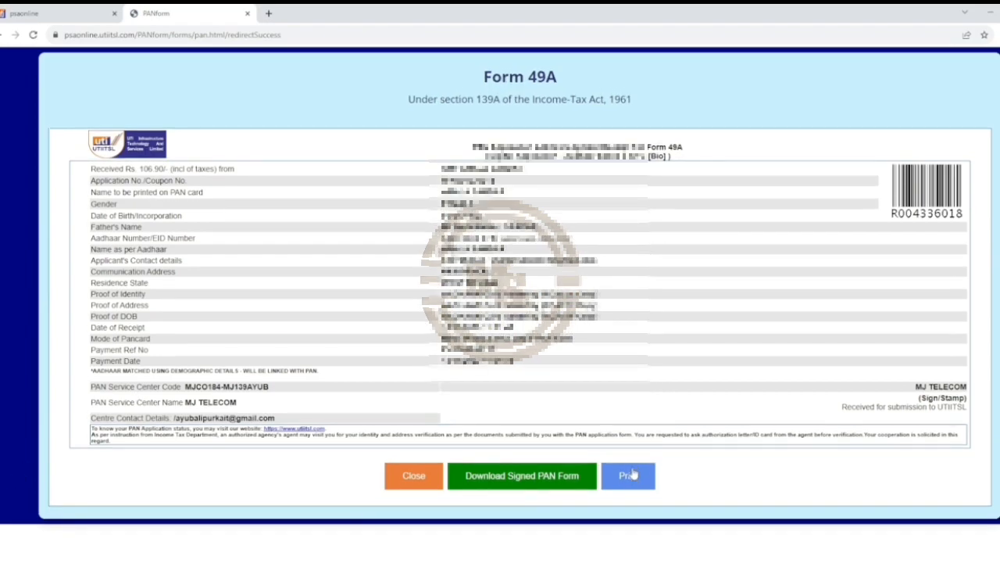
# Send the PAN Application Acknowledgement Receipt to the printer from below the receipt.
pyautogui.click(628, 476)
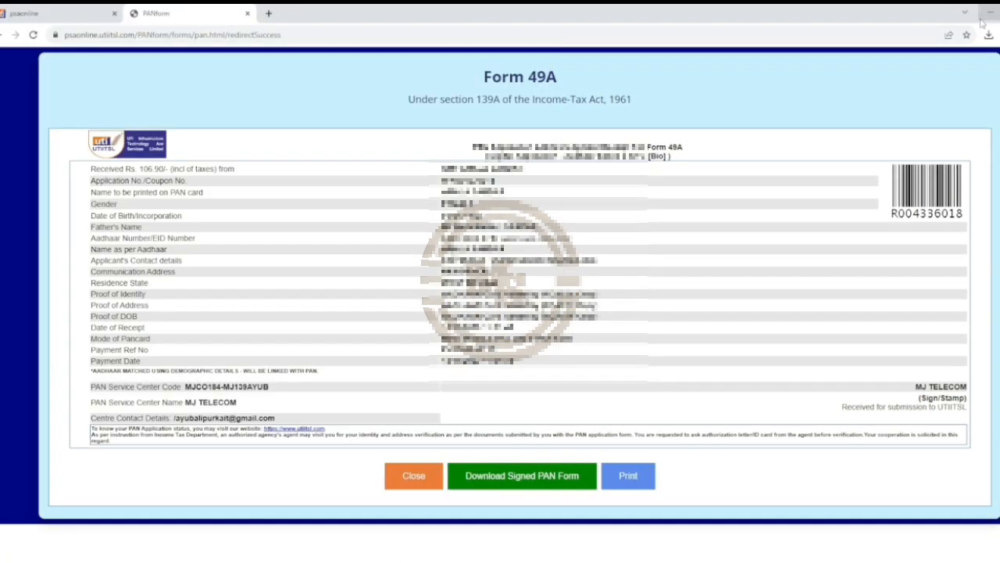